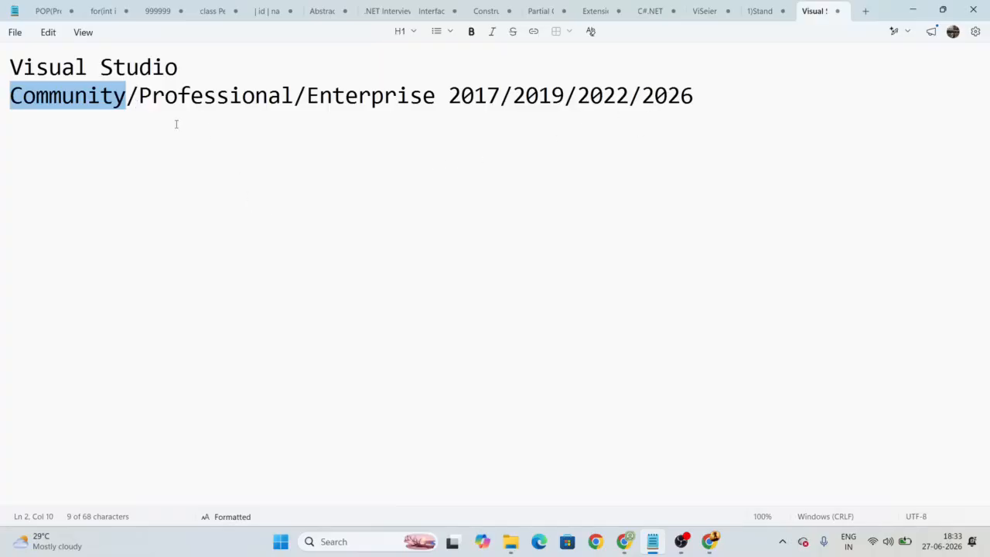
Step: Highlight 'Professional' and the years 2017–2022 in the Notepad note, then switch to Chrome's new tab
double_click(172, 105)
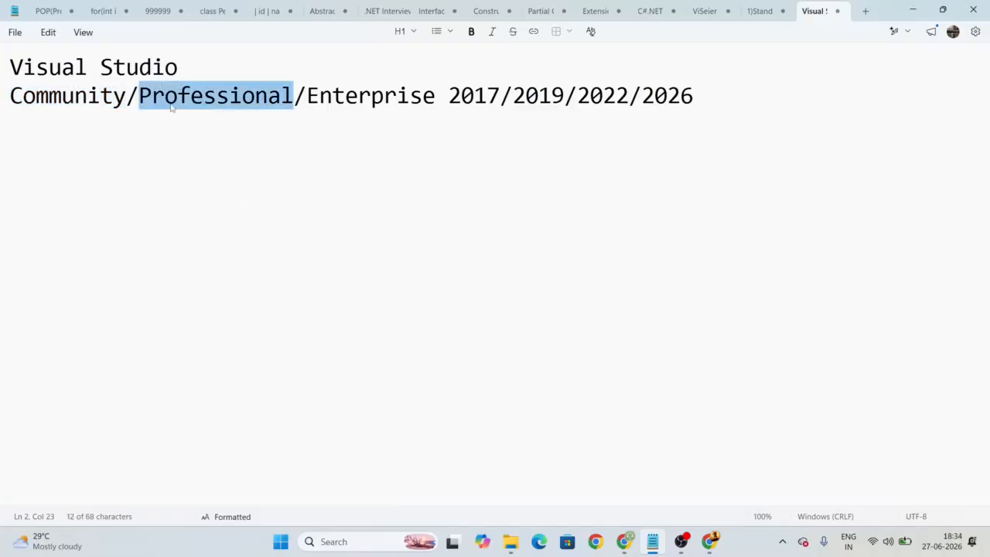
drag(449, 101, 633, 97)
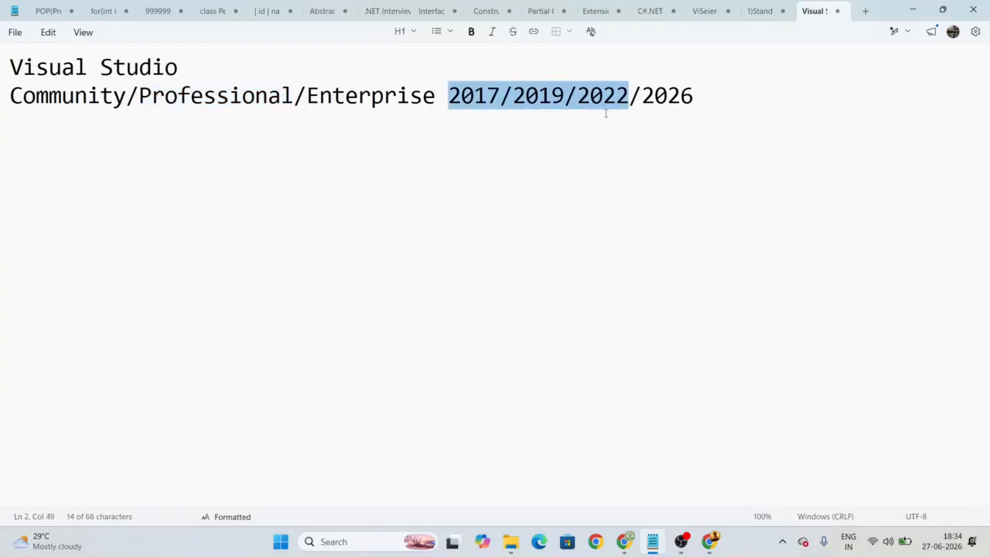
click(627, 542)
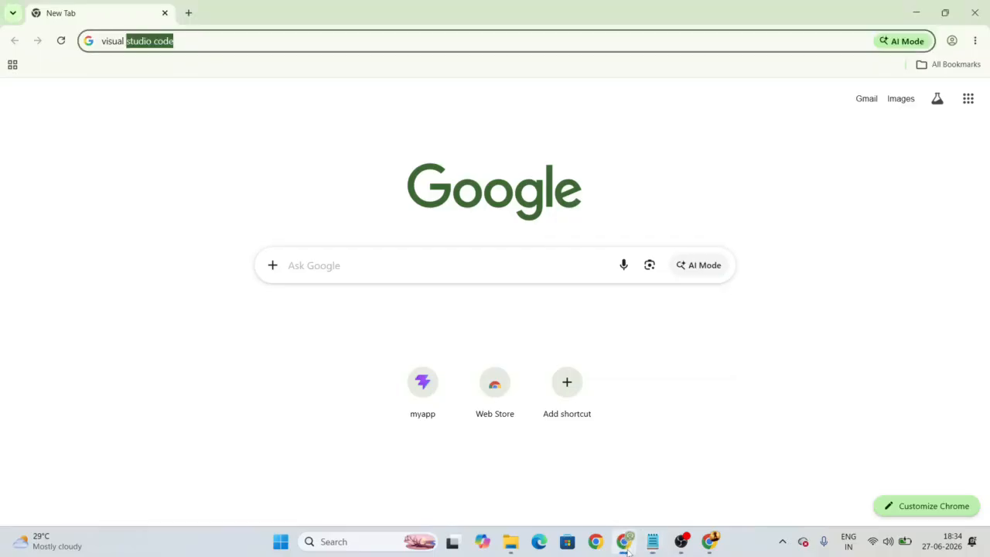
Step: Search Google for 'visual studio community 2026 download' and open the official visualstudio.microsoft.com Community page
click(220, 41)
key(BackSpace)
key(BackSpace)
key(BackSpace)
key(BackSpace)
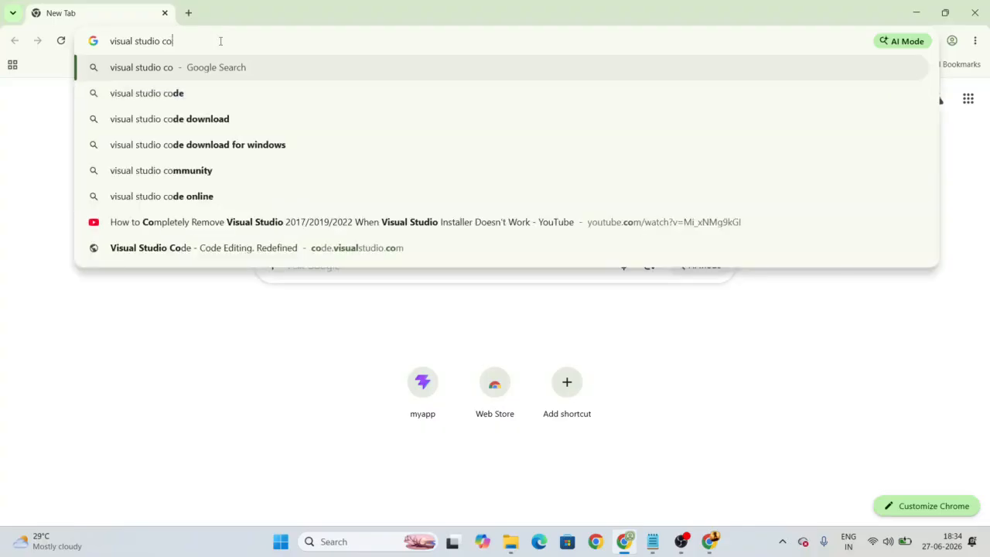
text(comm)
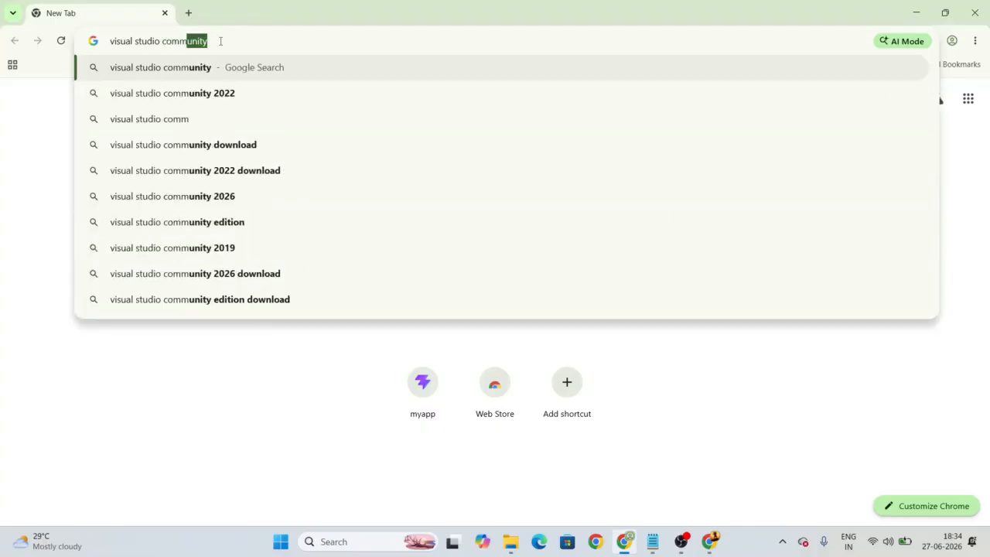
text(unity 2)
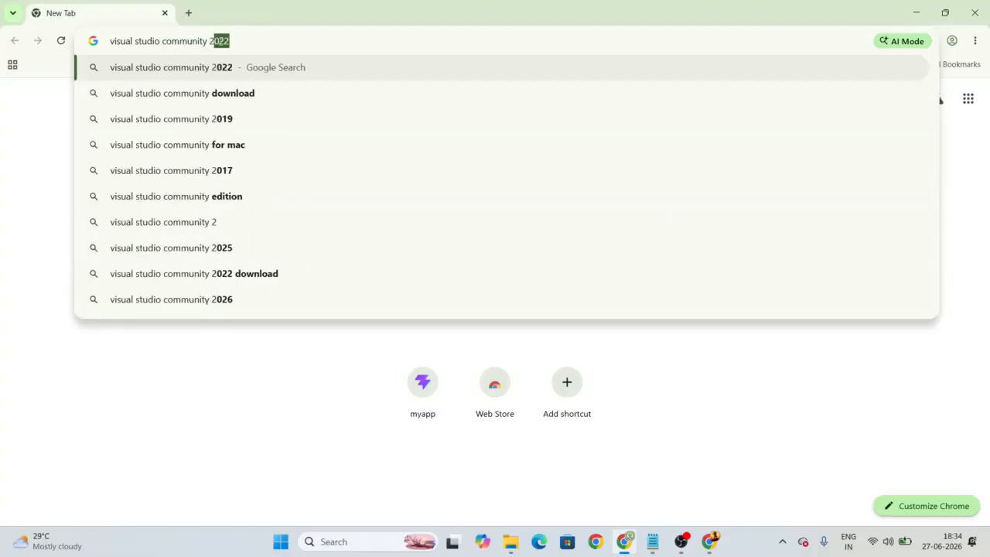
text(026 d)
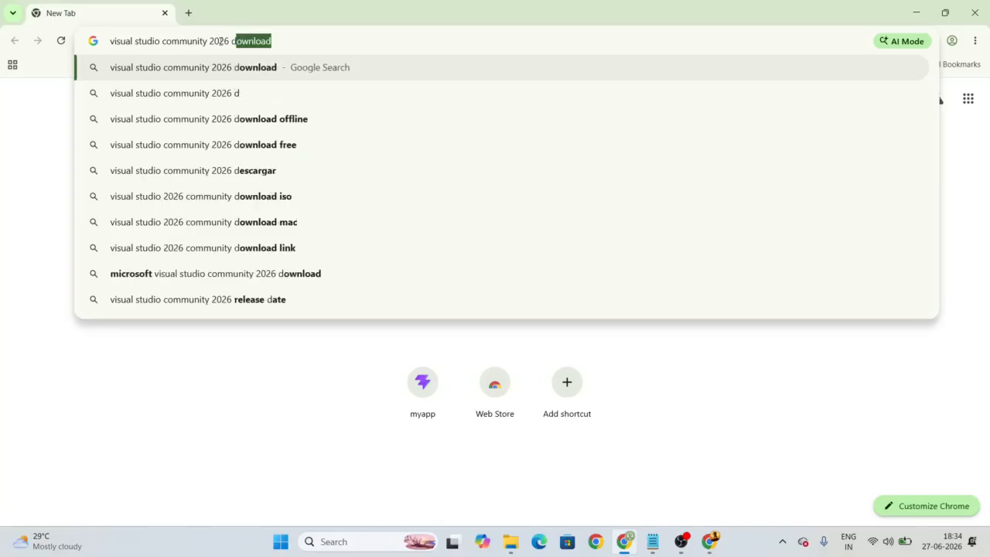
text(ownload)
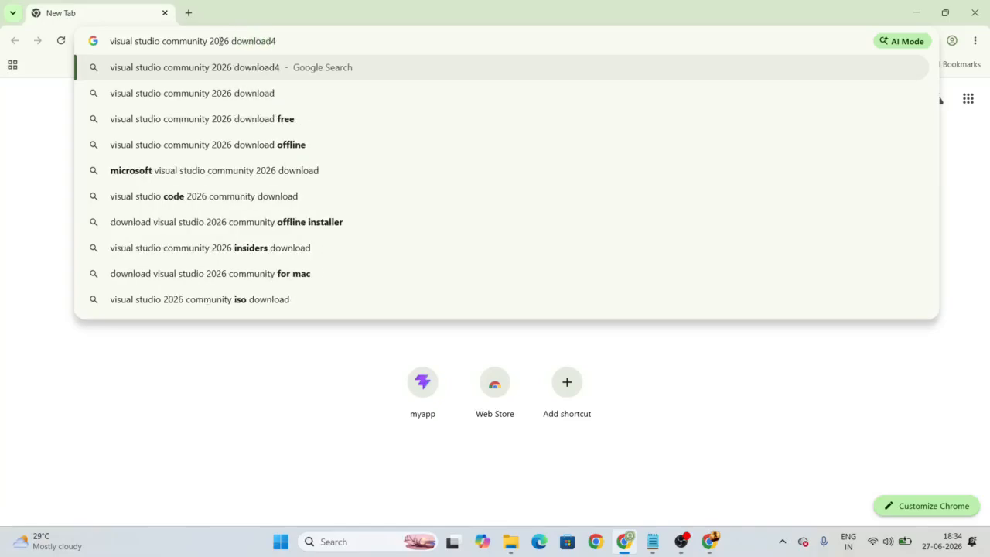
key(Return)
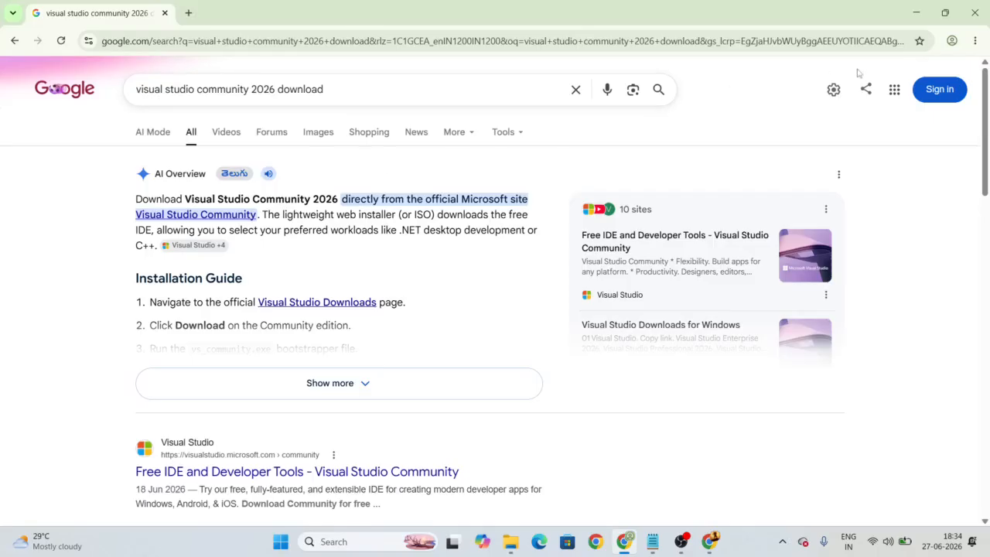
drag(987, 140, 965, 135)
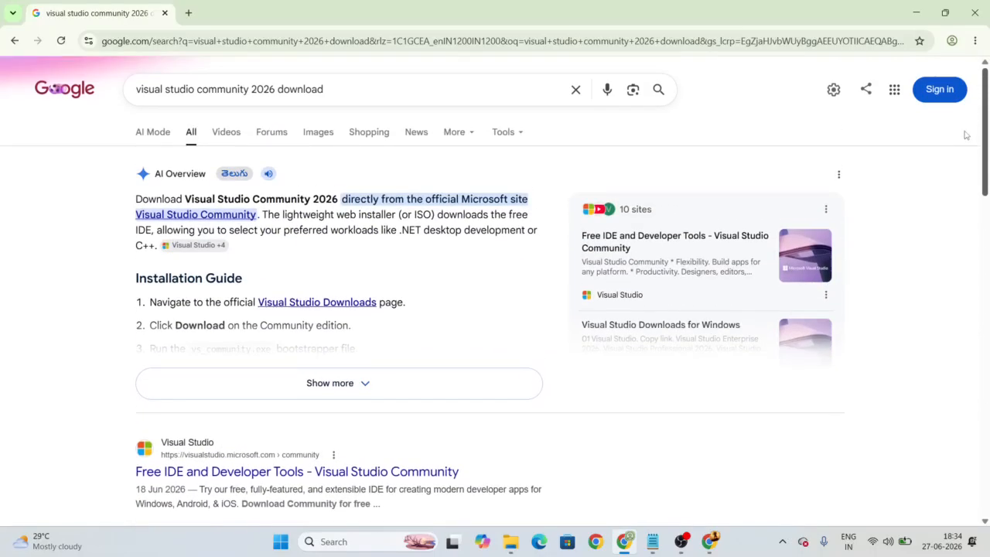
scroll(299, 212, down, 3)
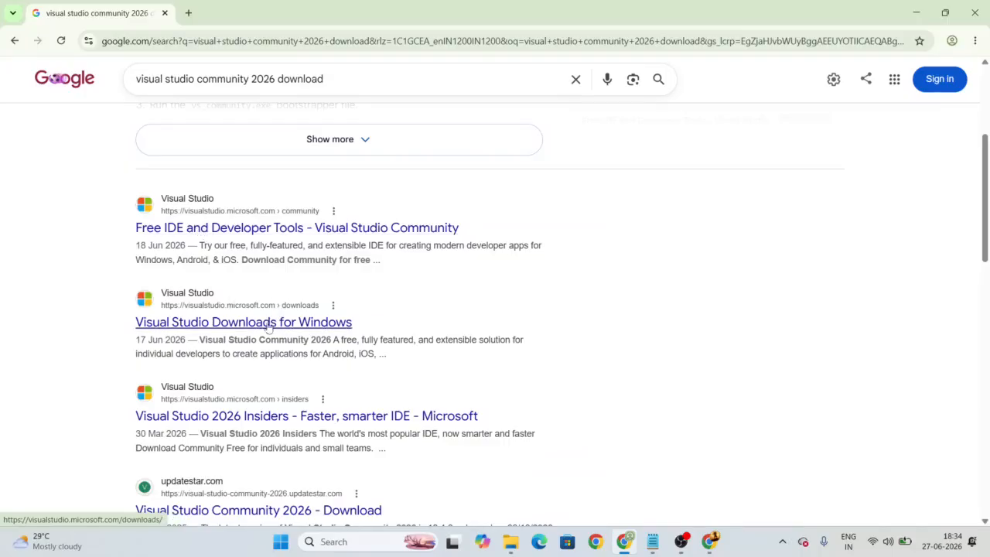
click(226, 229)
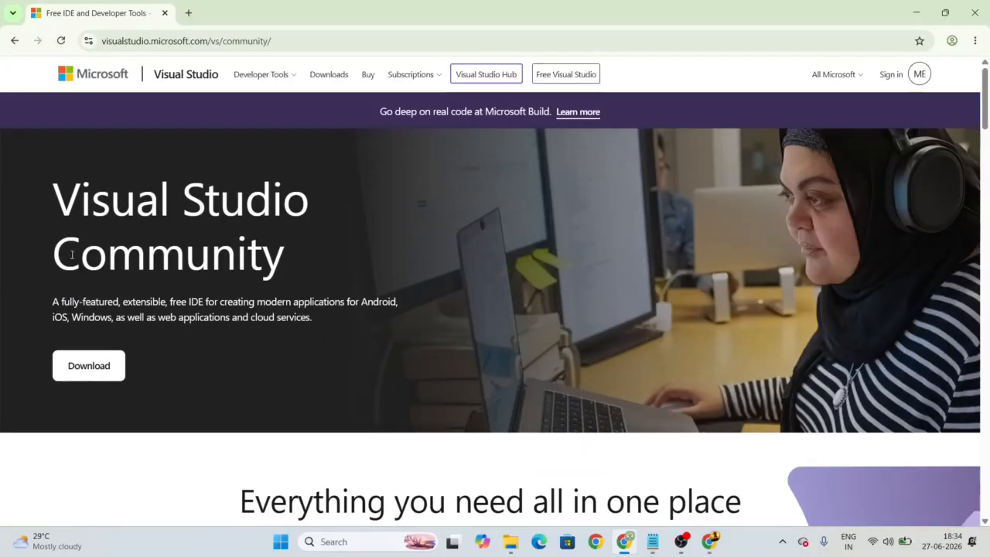
Step: Open the site's Downloads page in a new Chrome tab and switch to it
drag(54, 227, 283, 256)
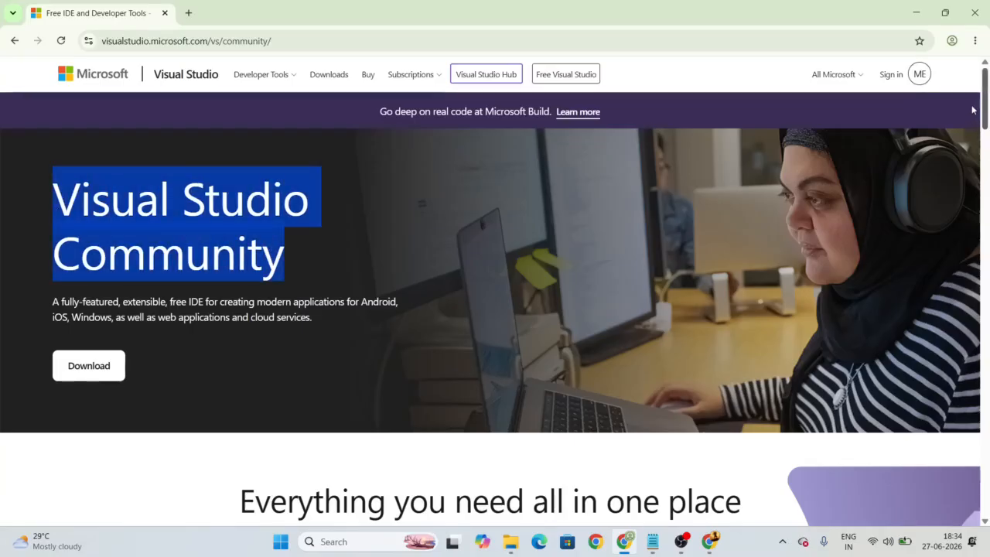
right_click(332, 78)
click(371, 87)
click(263, 11)
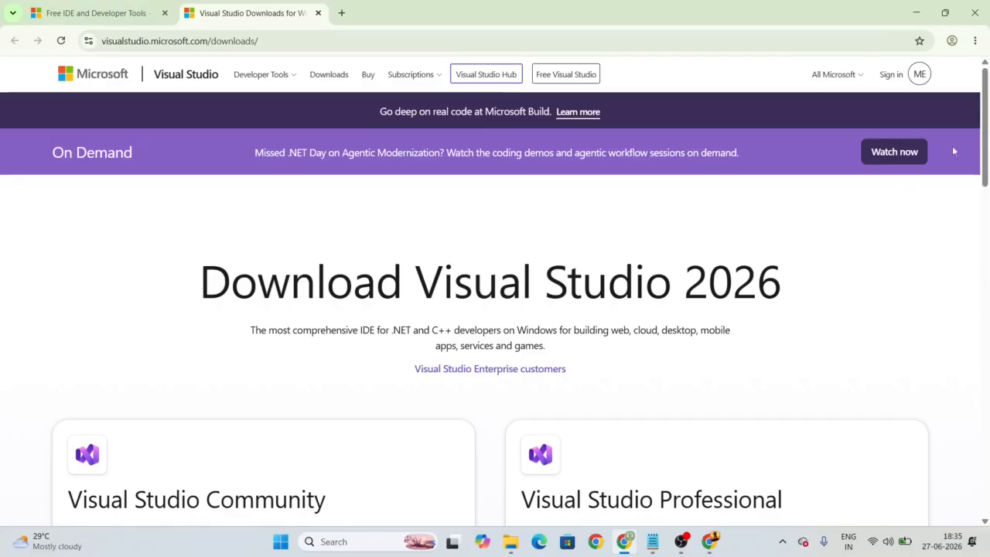
Step: Find the Visual Studio Community card and start its free download
scroll(400, 255, down, 4)
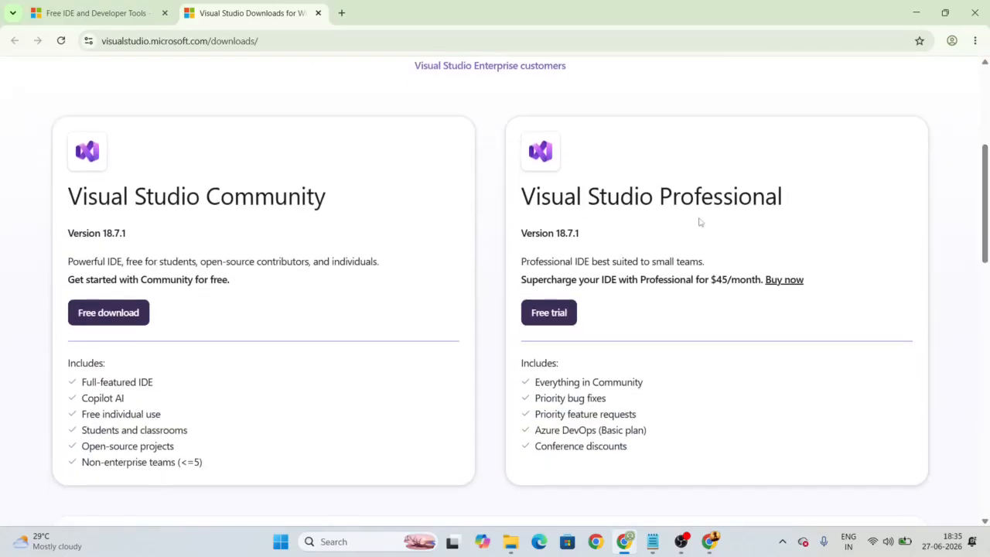
drag(984, 226, 985, 230)
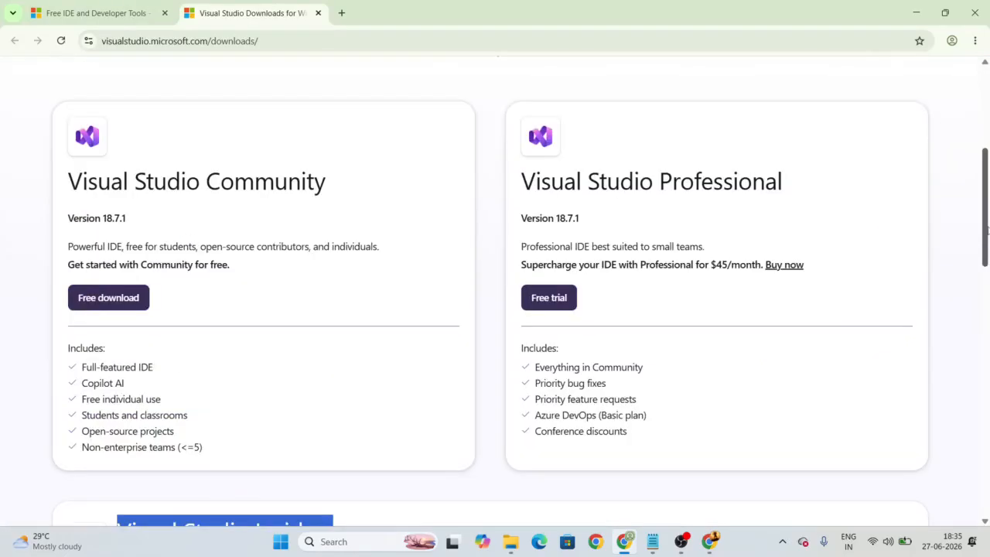
drag(72, 184, 370, 199)
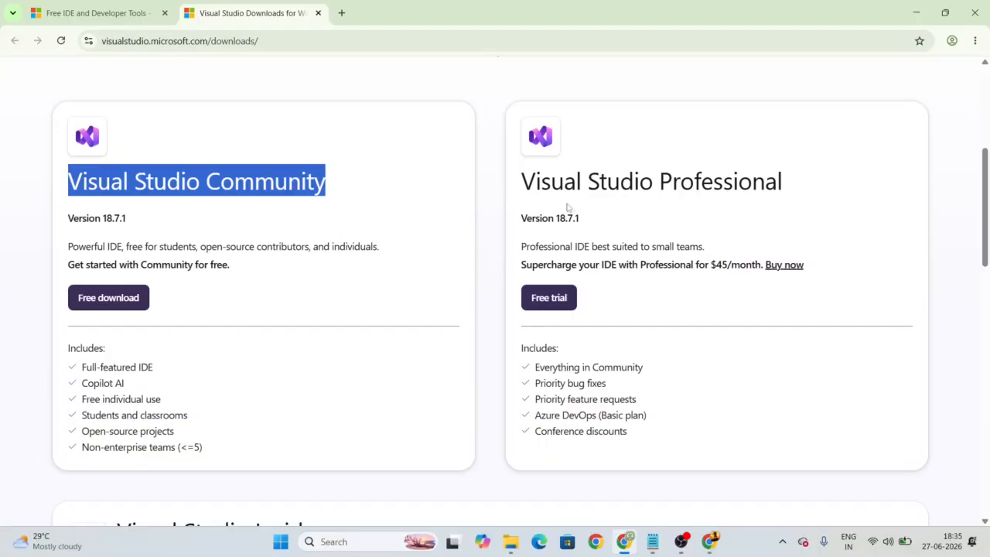
drag(522, 188, 824, 179)
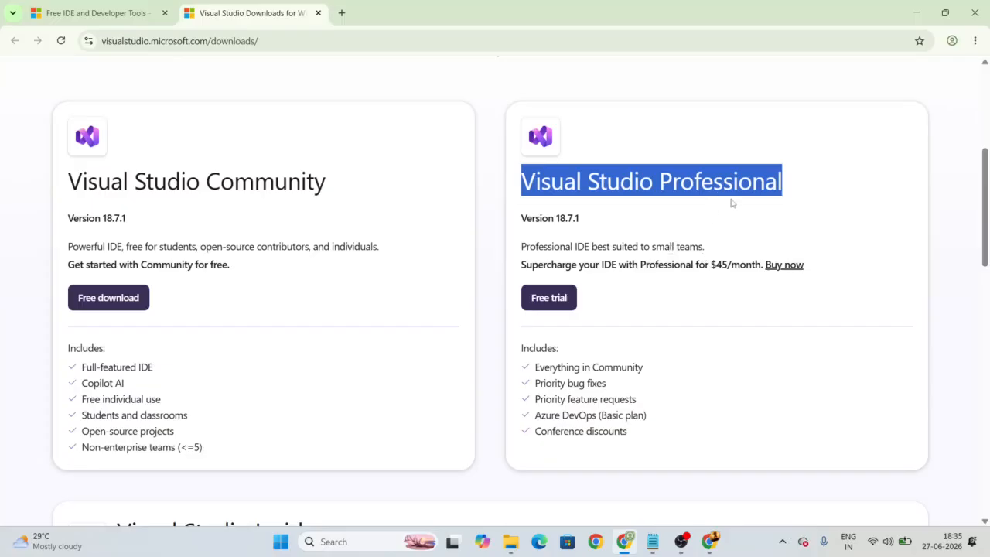
click(110, 305)
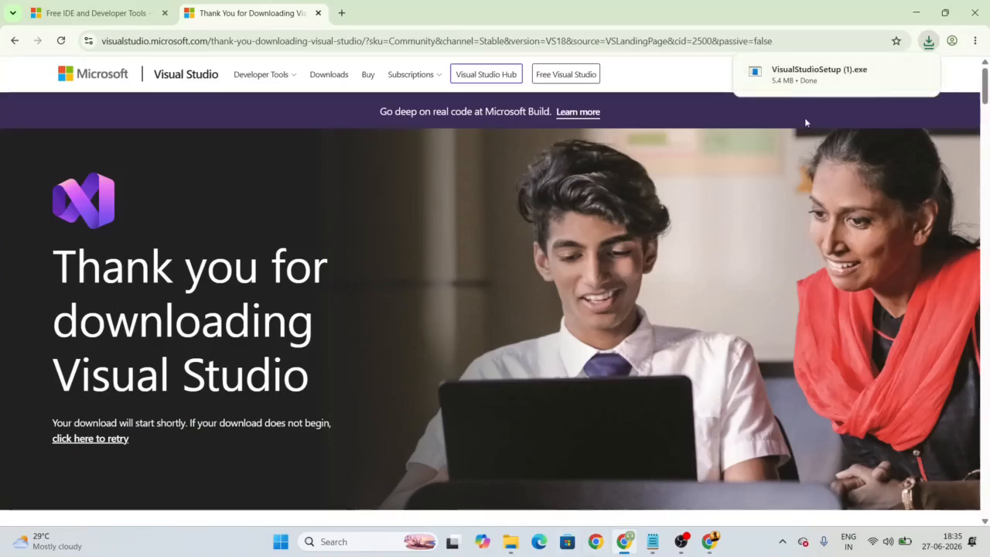
Step: Launch VisualStudioSetup (1).exe from Chrome's download bubble
click(837, 85)
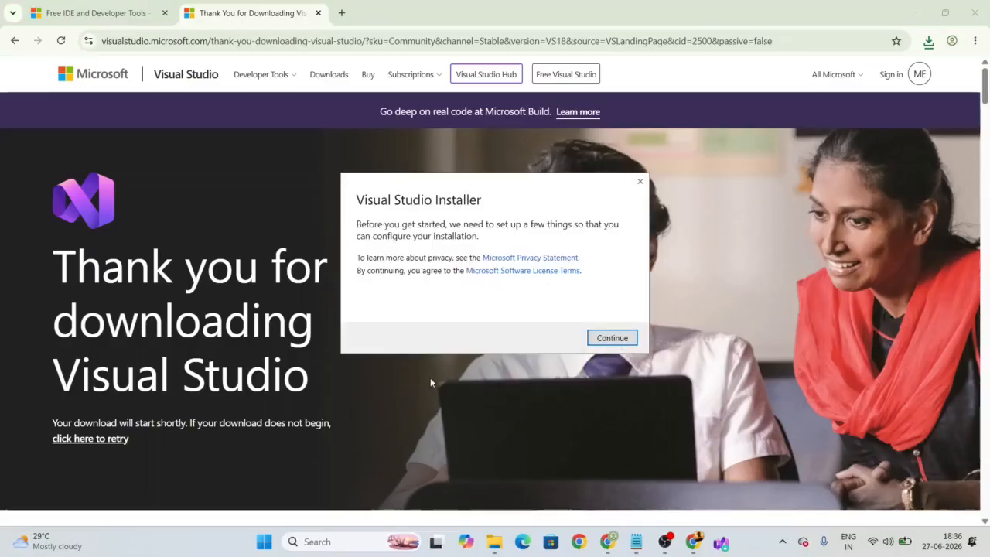
Step: Accept the installer prompt and tick ASP.NET web, .NET desktop, Data storage and extension development workloads
click(613, 338)
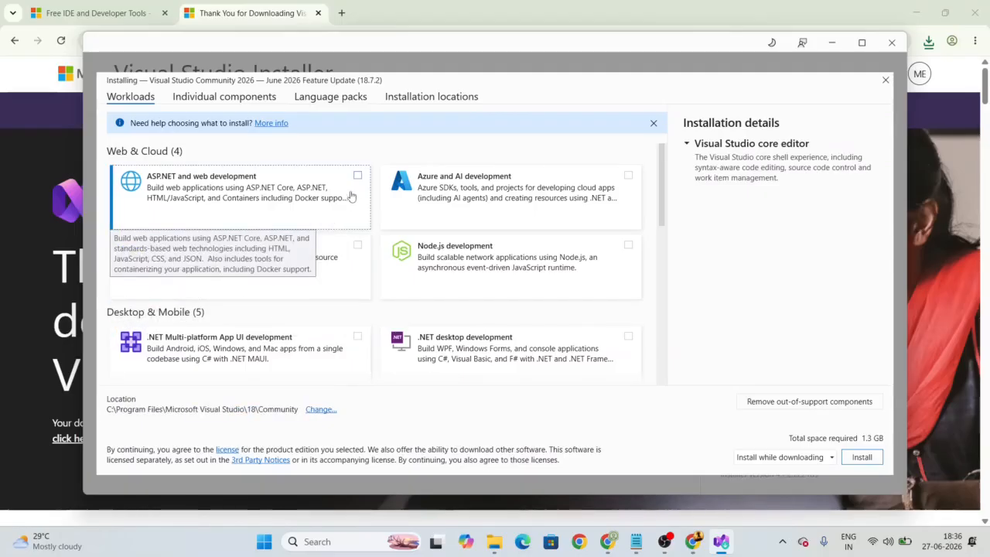
click(358, 176)
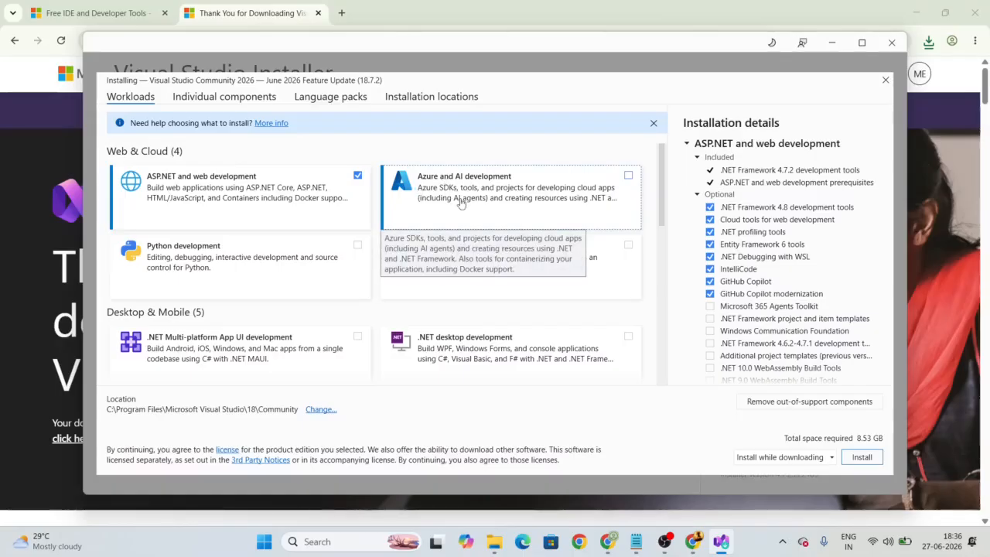
scroll(663, 206, down, 1)
scroll(666, 221, down, 3)
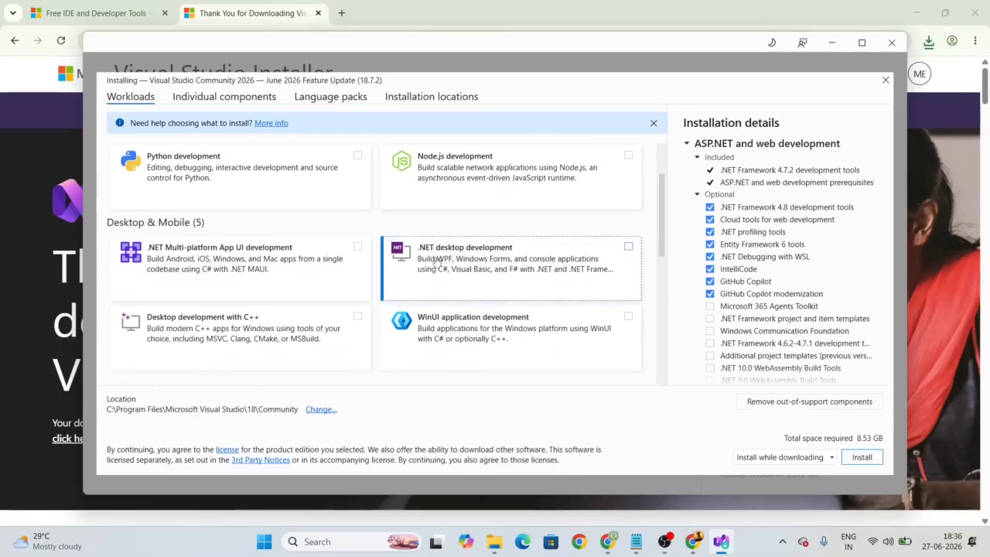
click(628, 247)
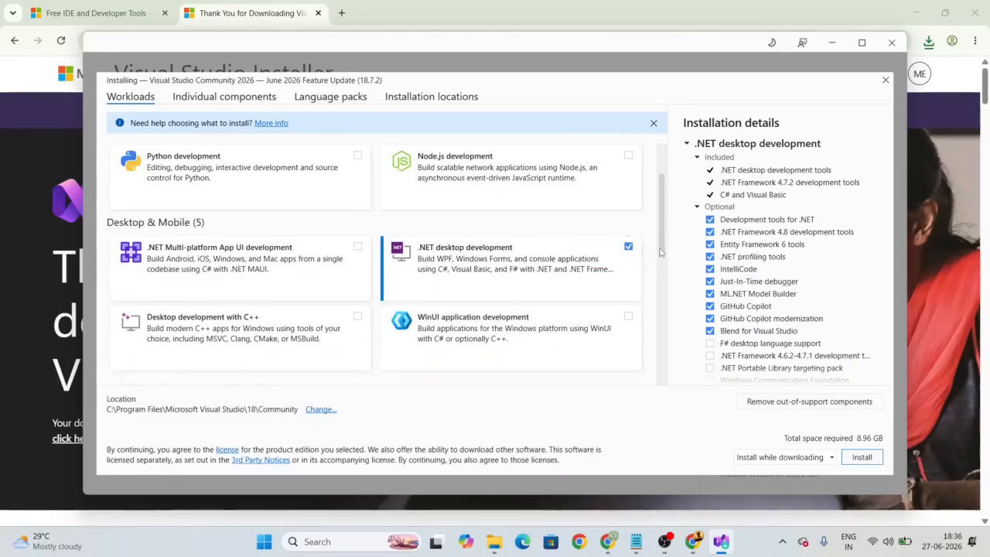
scroll(660, 252, down, 10)
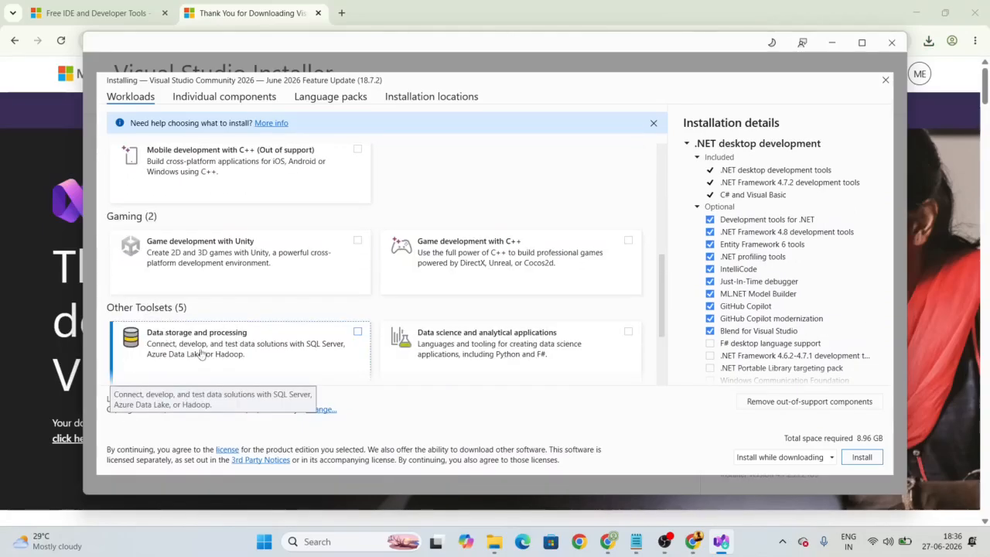
click(357, 333)
scroll(663, 309, down, 6)
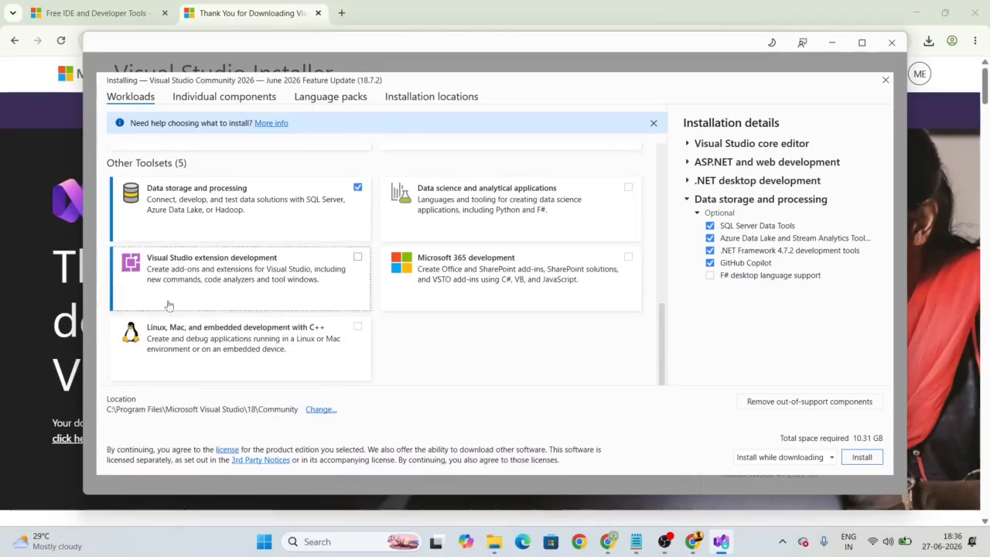
click(358, 258)
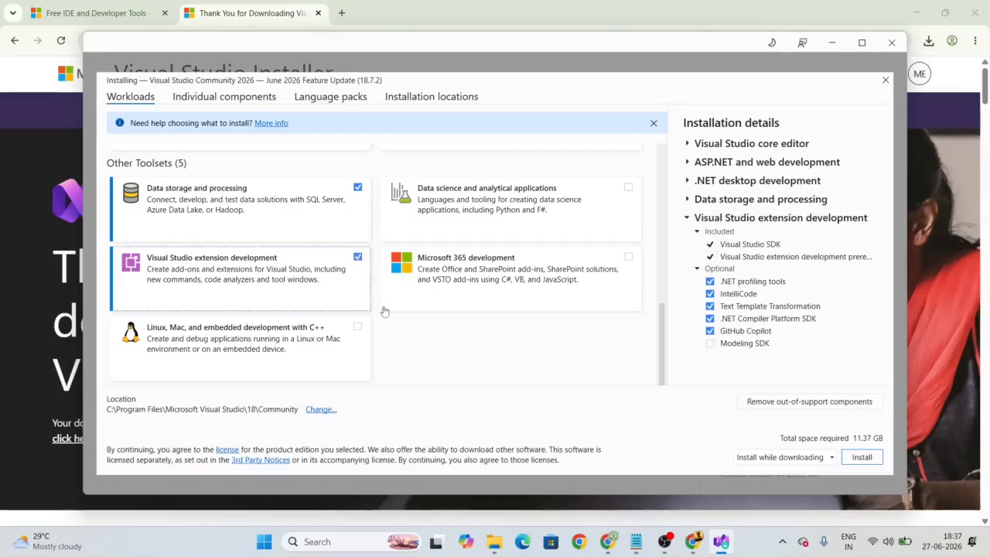
Step: Install Visual Studio Community 2026 with the selected workloads
drag(661, 364, 648, 246)
scroll(648, 246, up, 3)
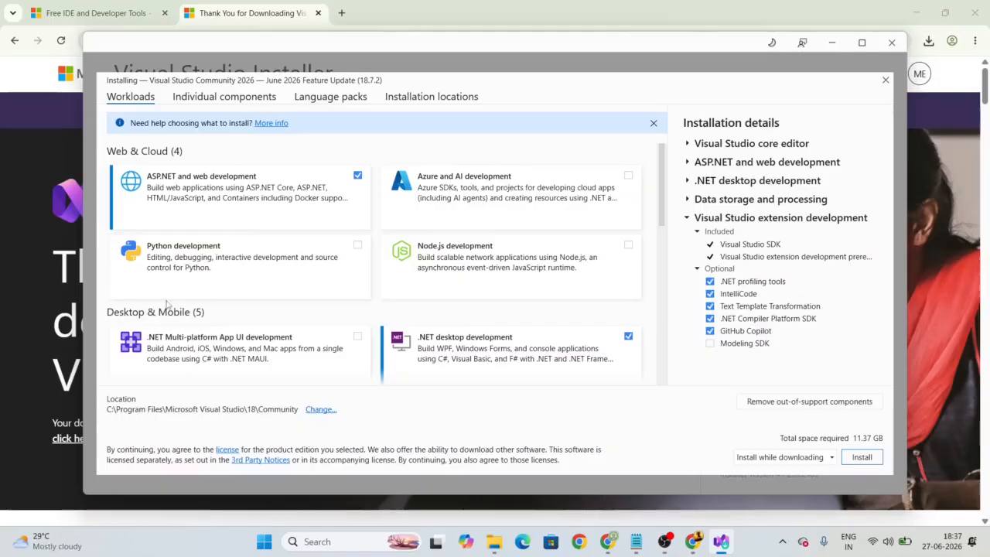
click(857, 458)
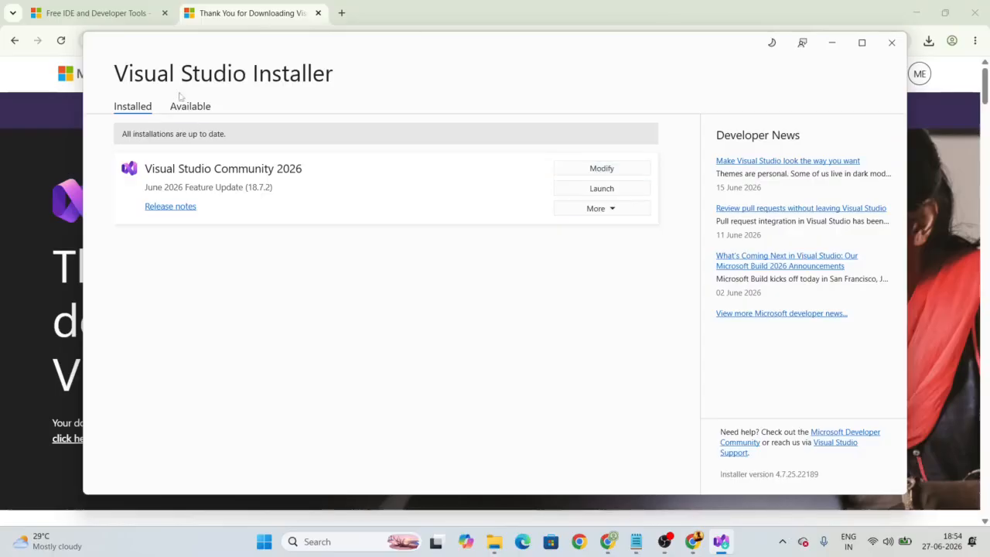
click(327, 545)
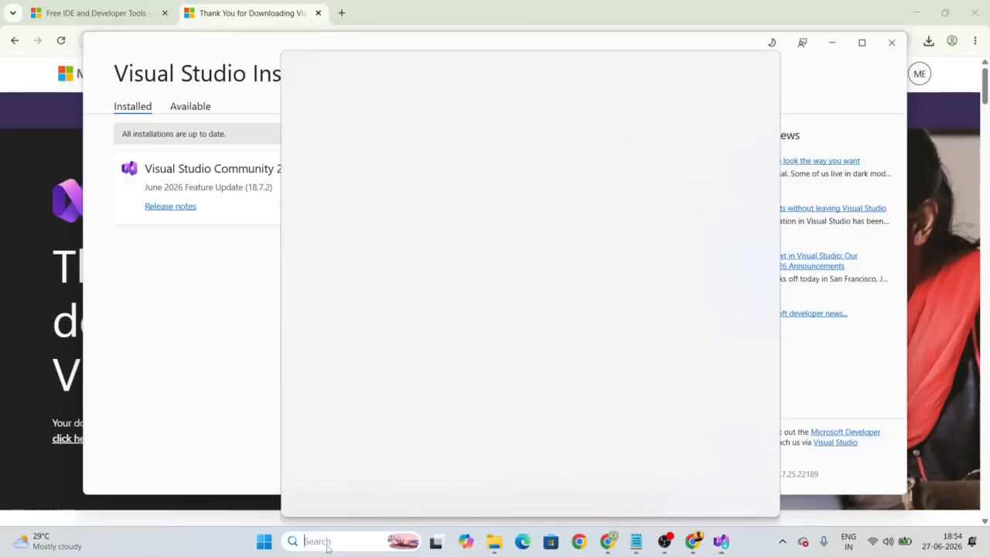
text(visual)
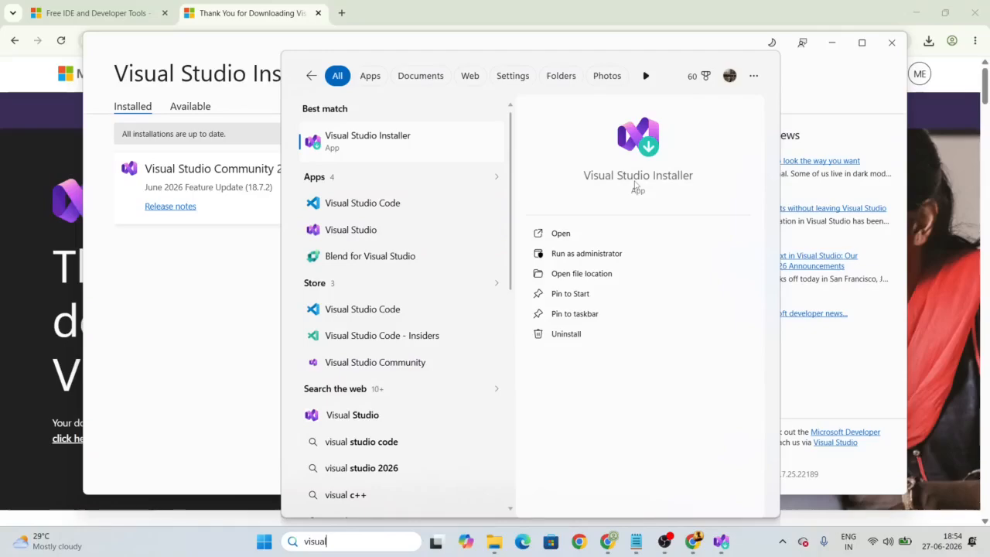
click(229, 290)
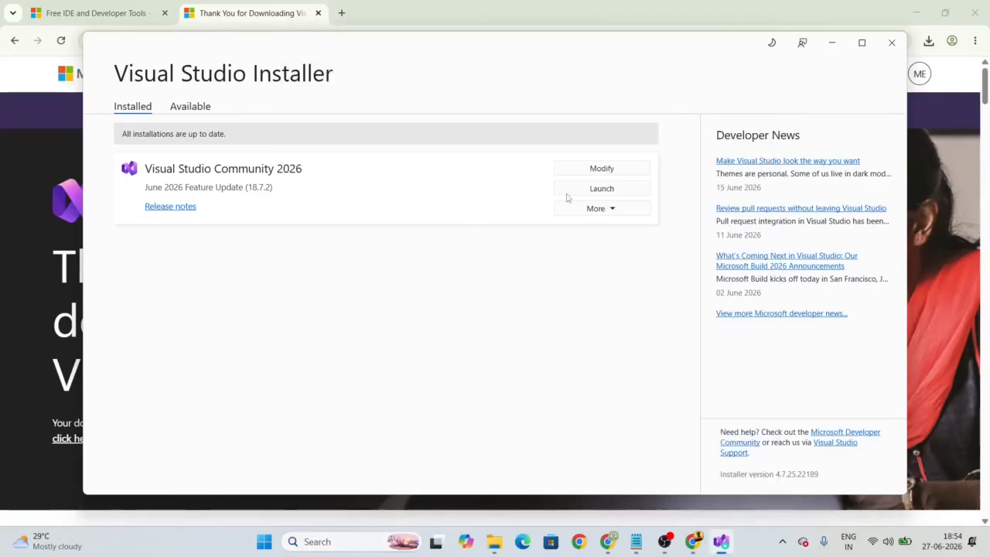
click(616, 177)
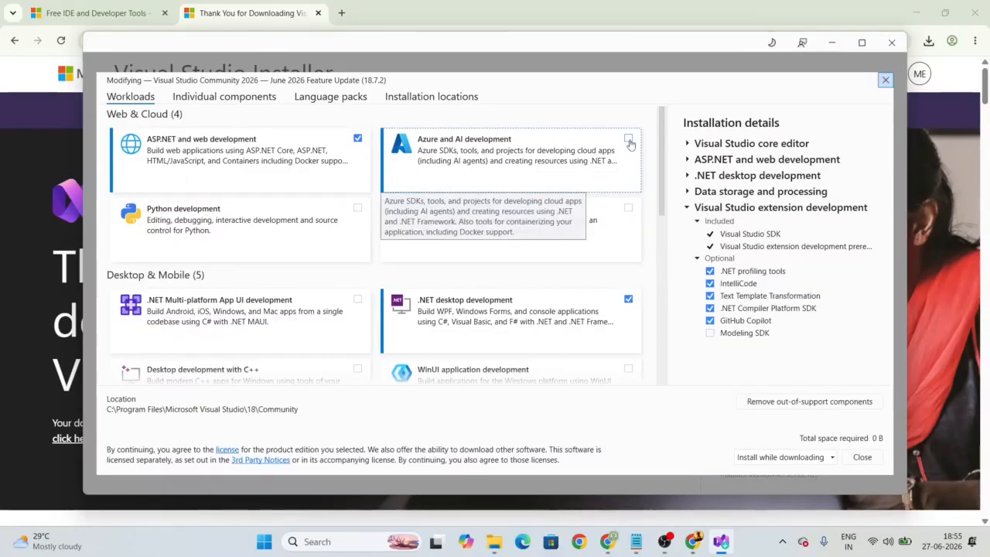
click(628, 302)
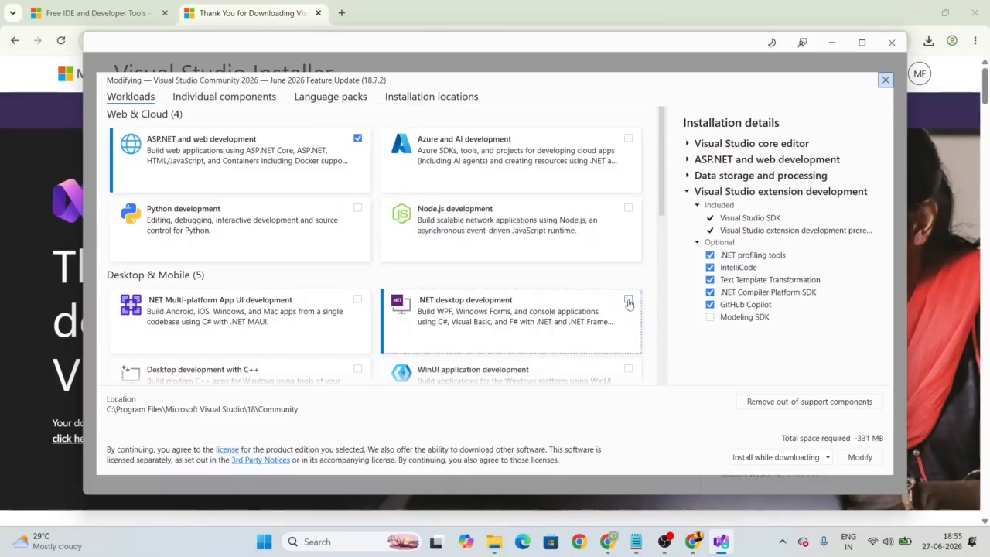
click(886, 80)
click(604, 210)
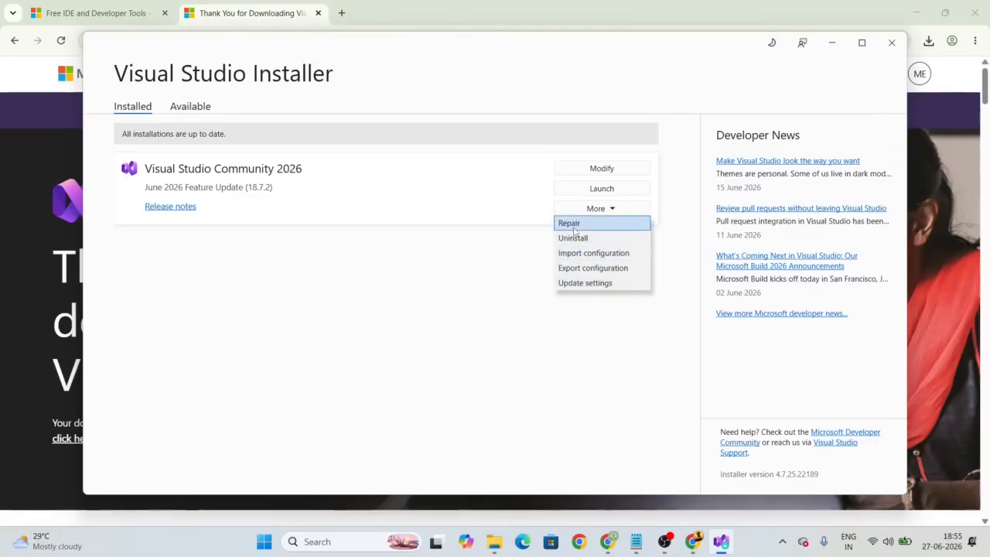
click(473, 293)
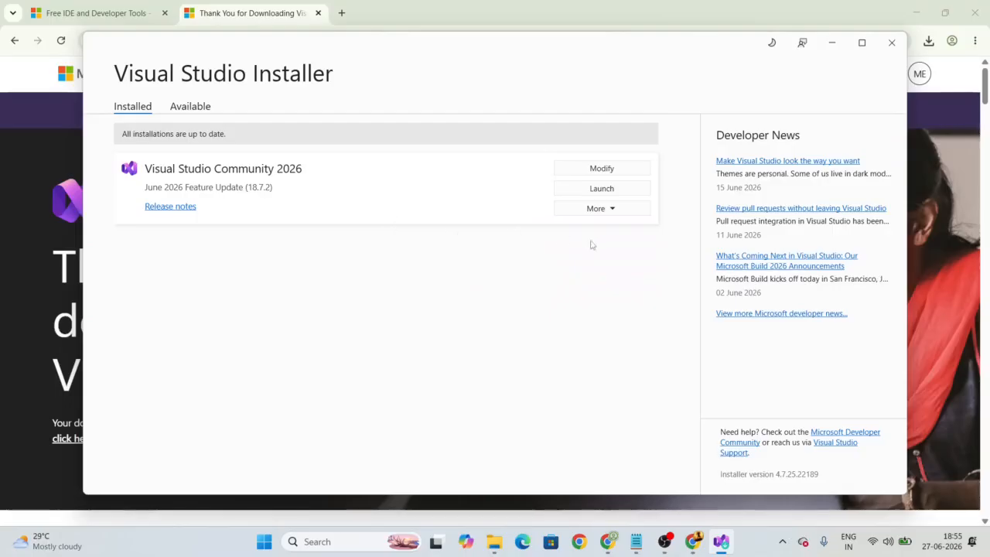
click(198, 111)
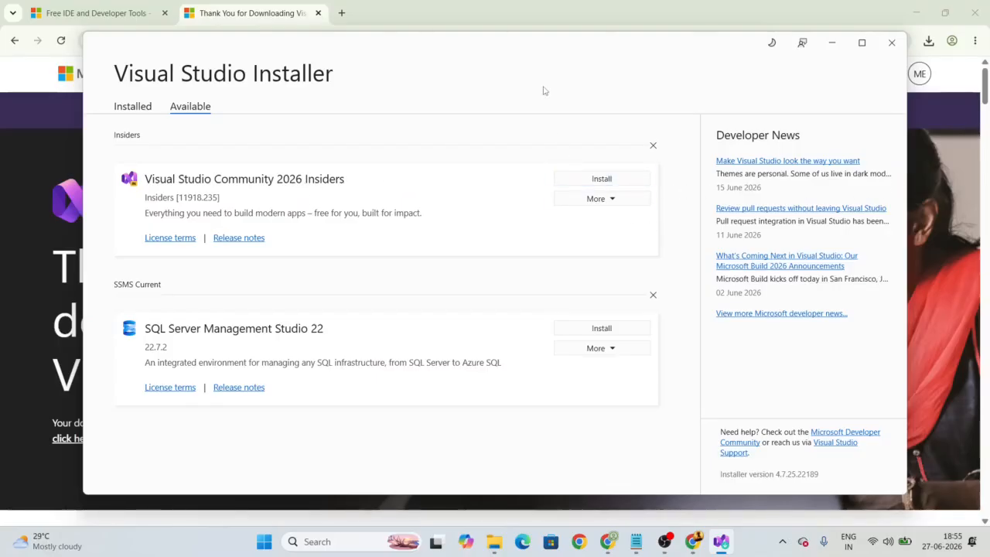
click(132, 109)
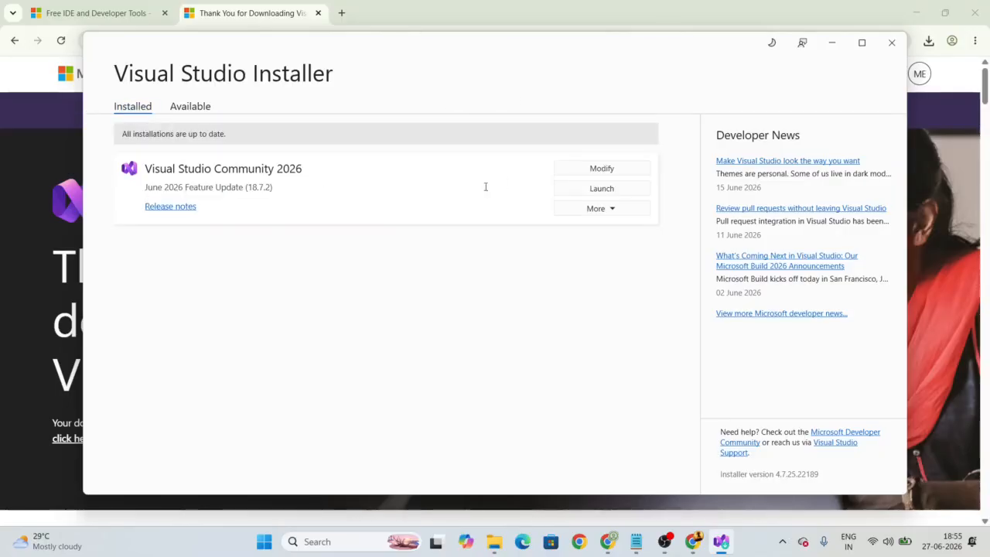
Step: Close the installer and launch Visual Studio by searching 'visual' in Windows Search
click(892, 43)
click(325, 541)
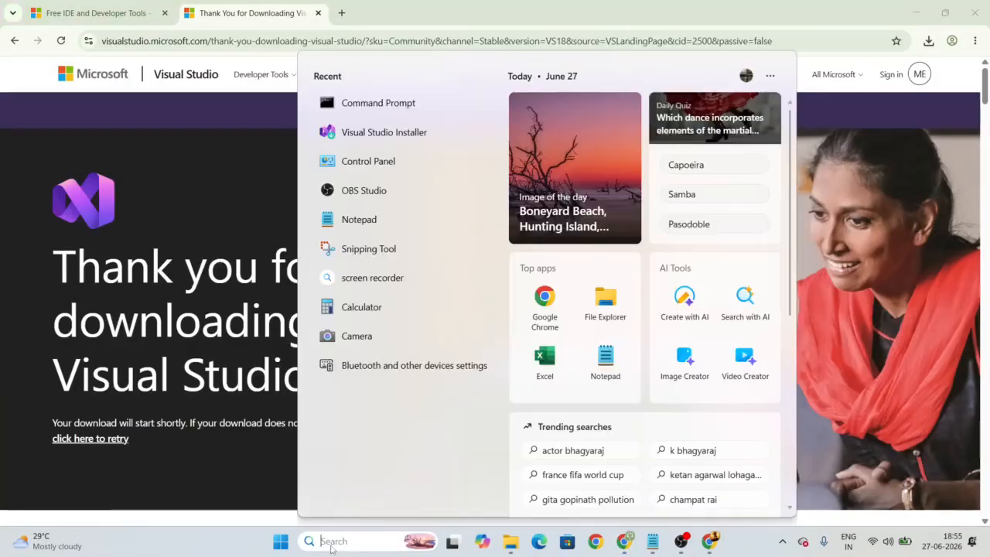
text(visual)
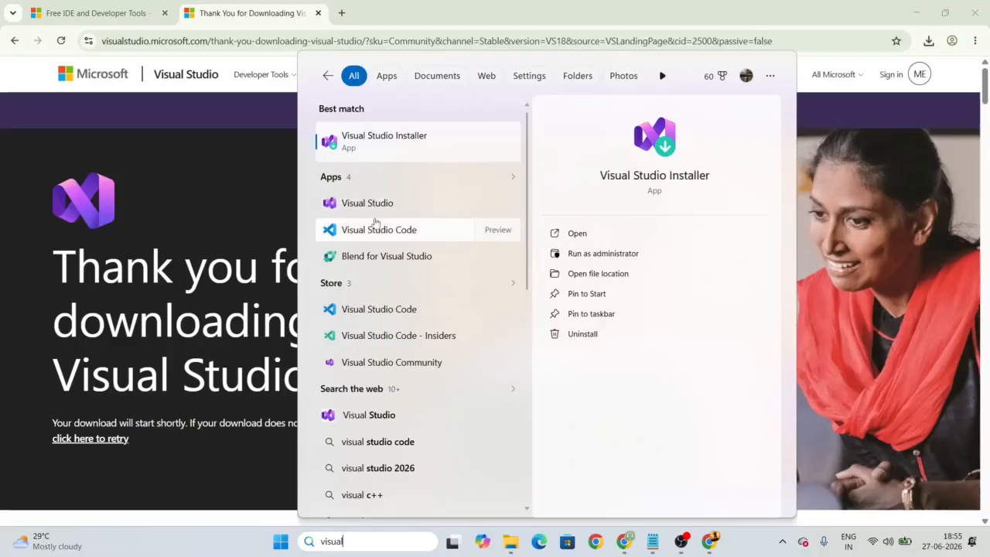
click(371, 206)
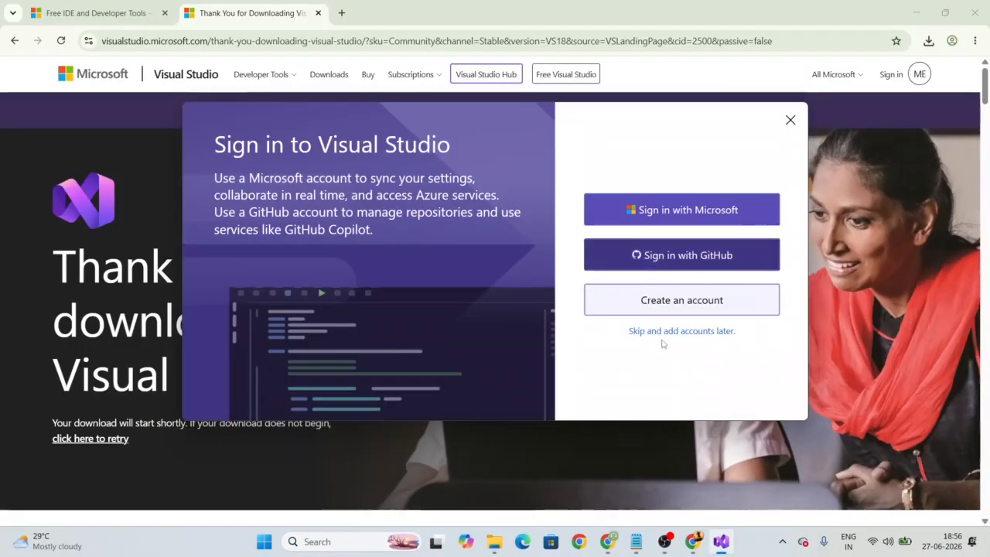
Step: Skip sign-in, keep General development settings, choose the Light theme, and start Visual Studio
click(683, 332)
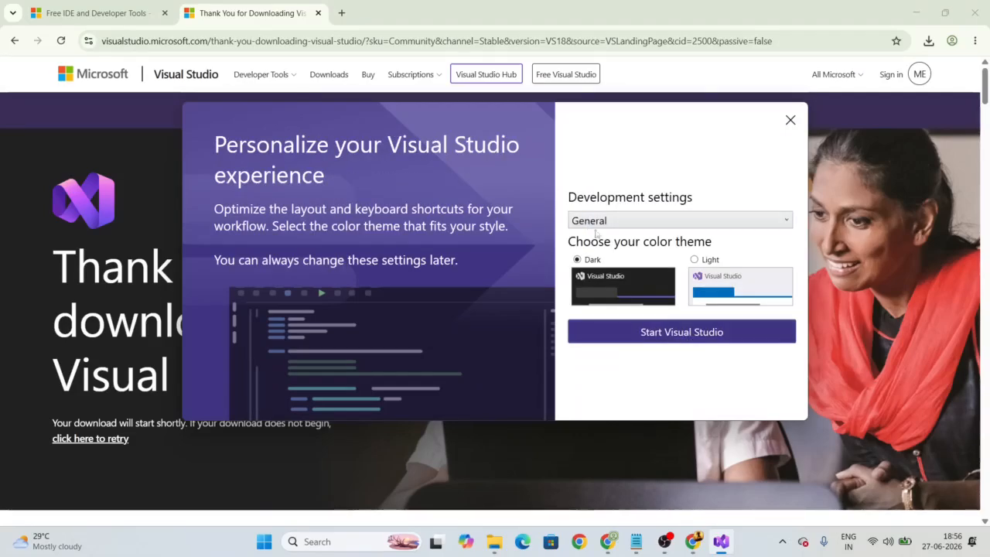
click(608, 223)
click(607, 223)
click(695, 260)
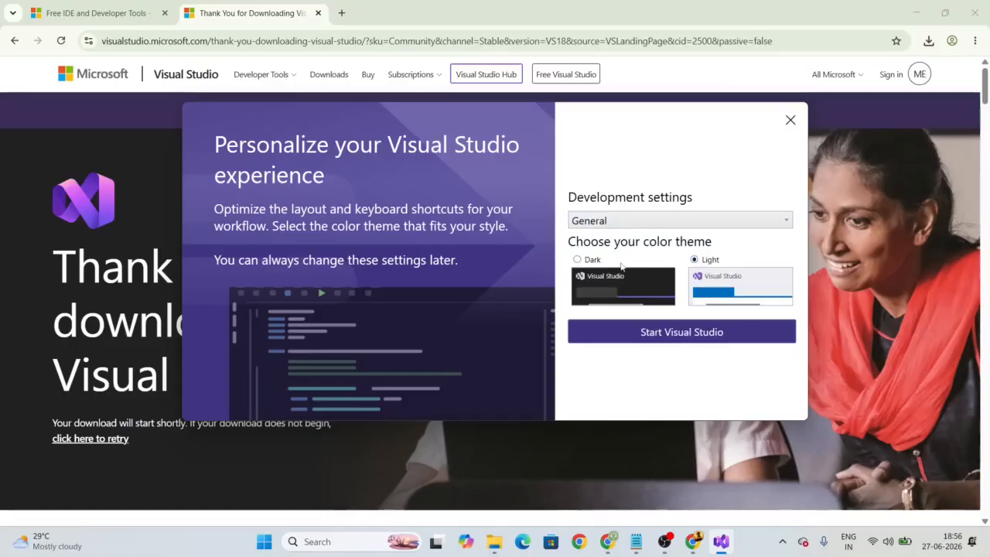
click(577, 260)
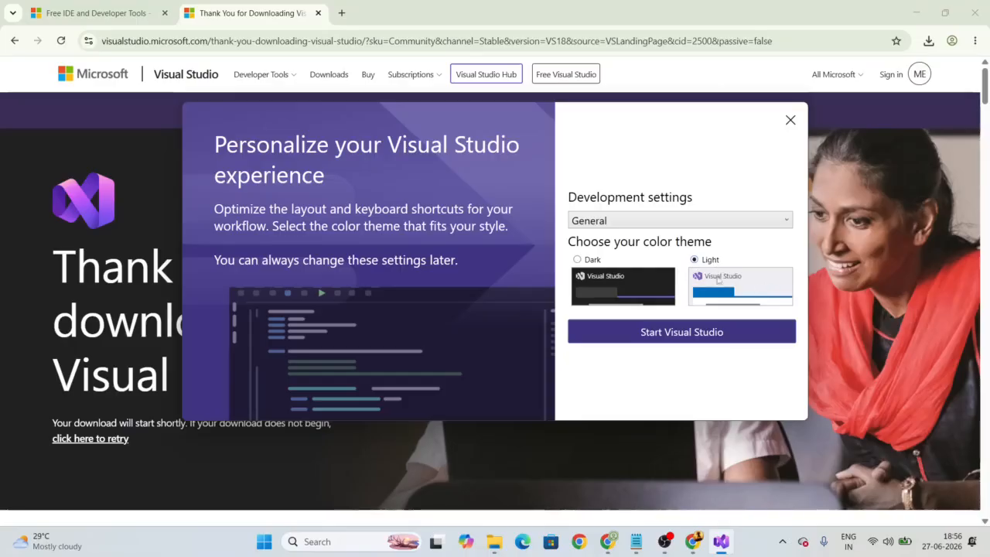
click(709, 334)
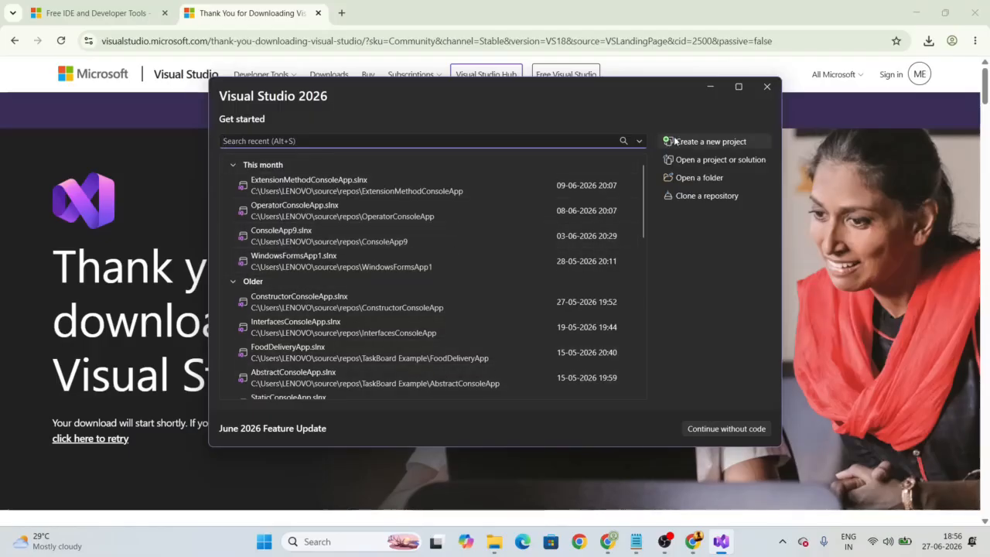
Step: Open Create a new project, filter templates to C#, then reset the filter to All languages
click(700, 143)
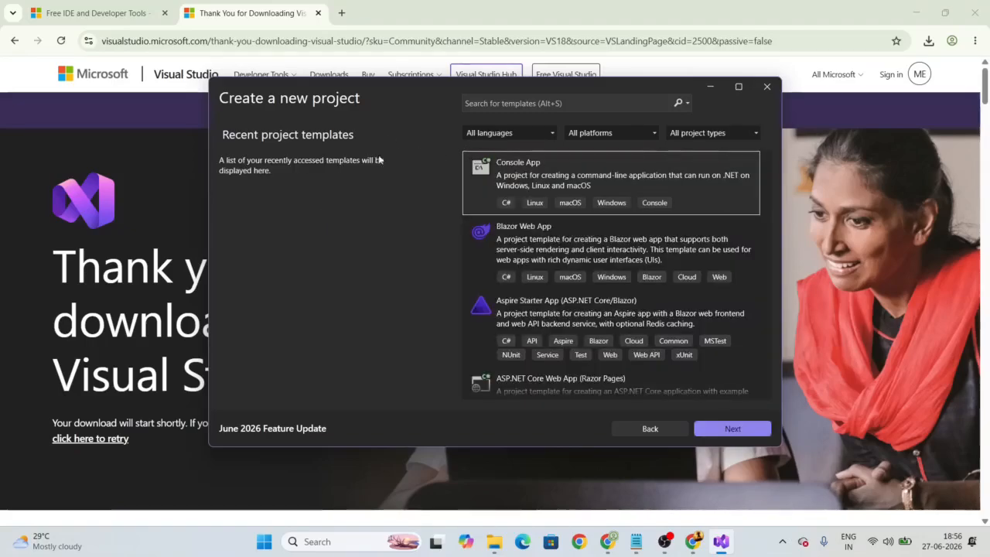
click(516, 133)
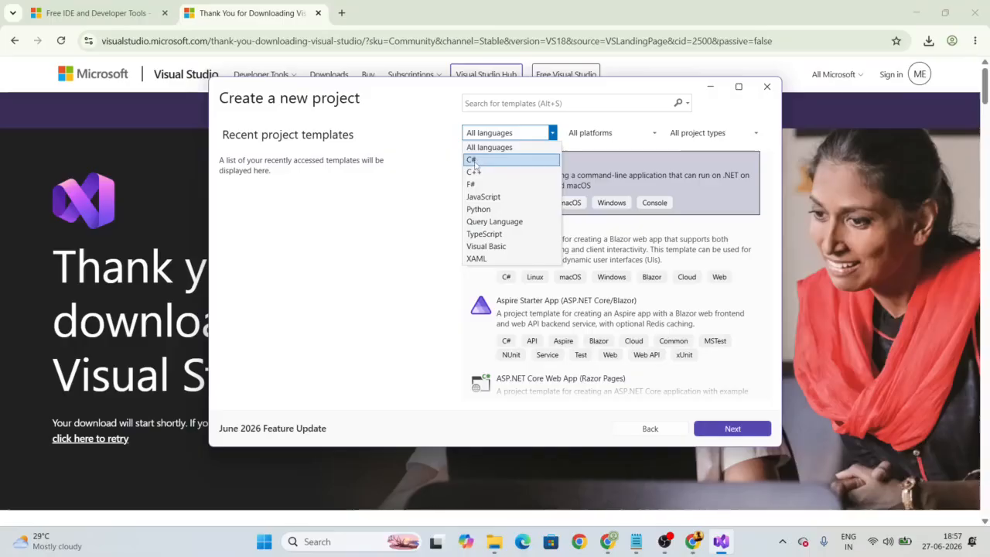
click(477, 161)
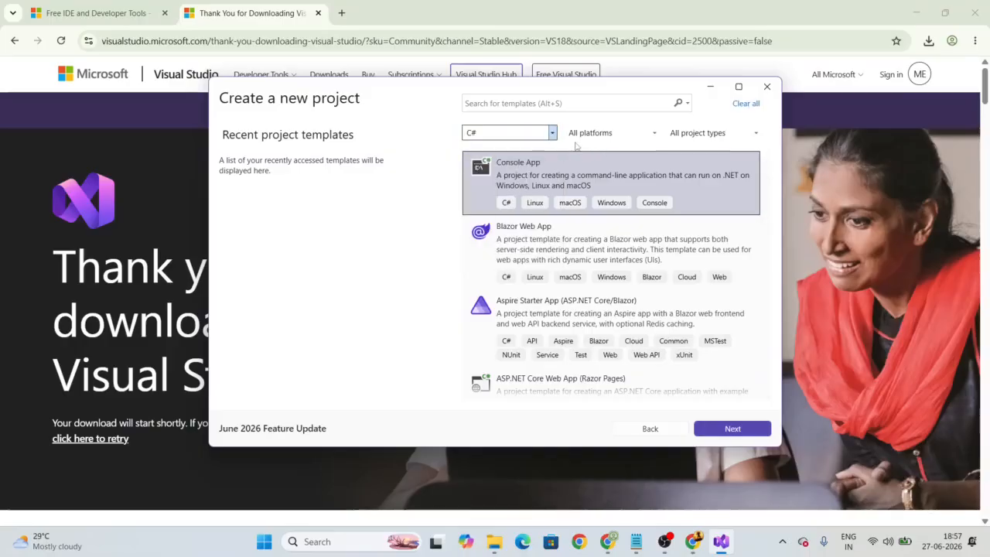
click(537, 133)
click(495, 148)
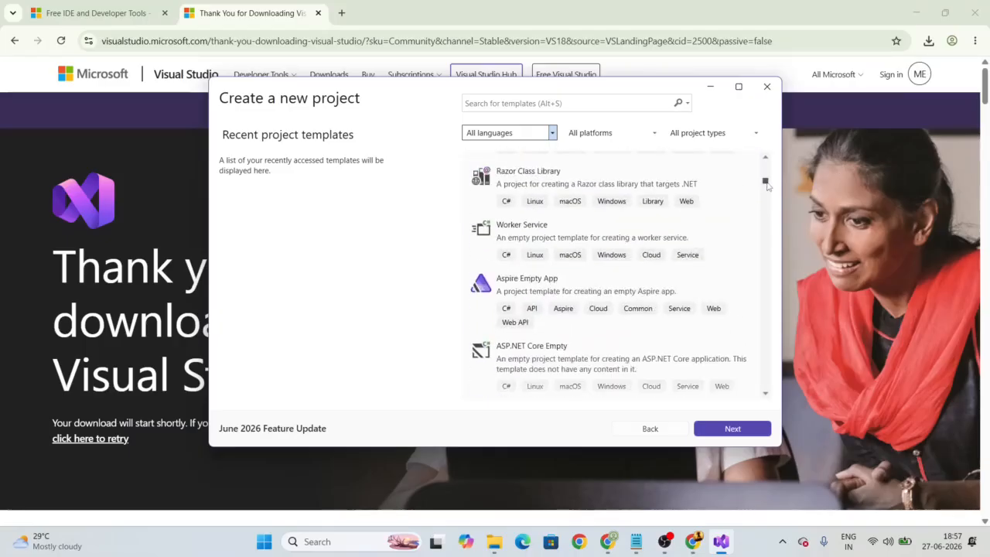
click(572, 102)
text(consol)
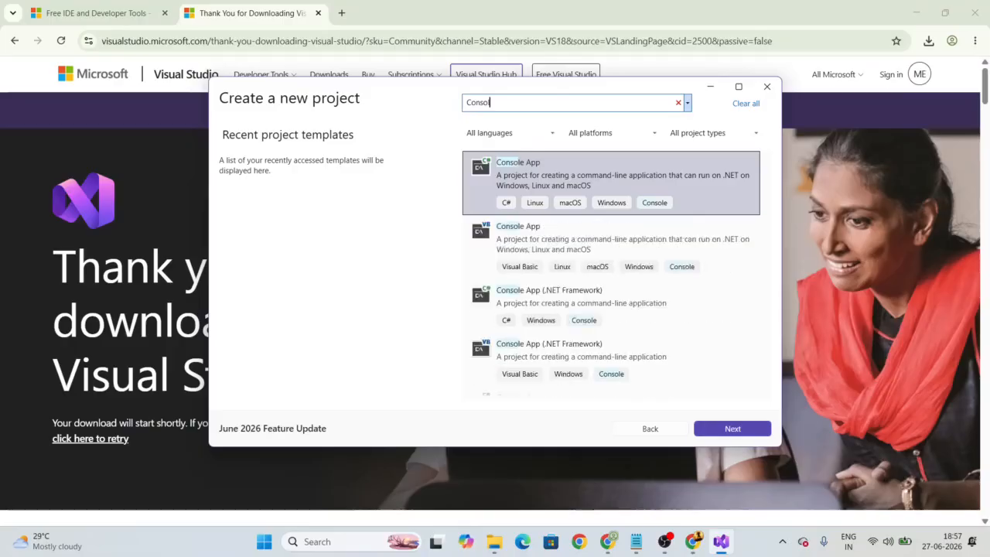
text(e)
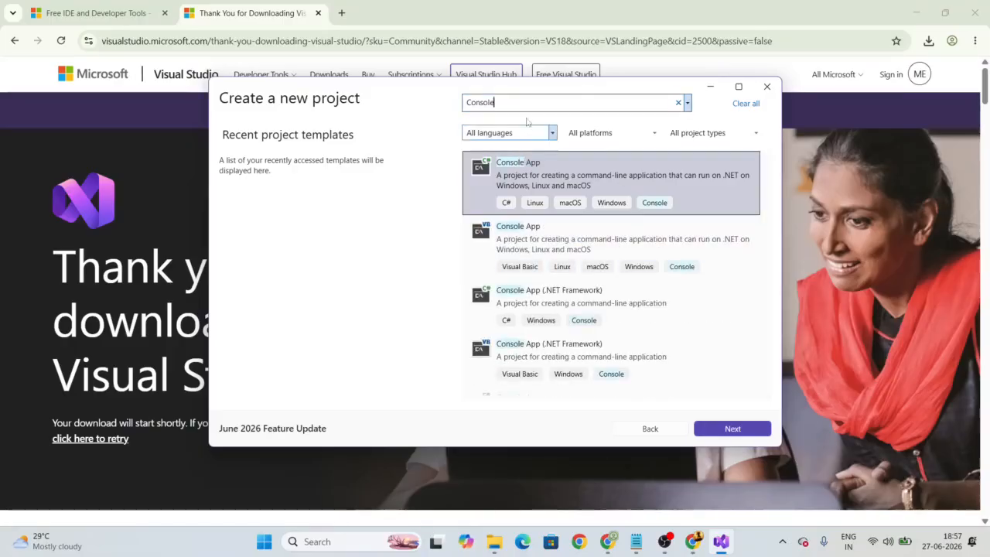
key(BackSpace)
key(BackSpace)
key(BackSpace)
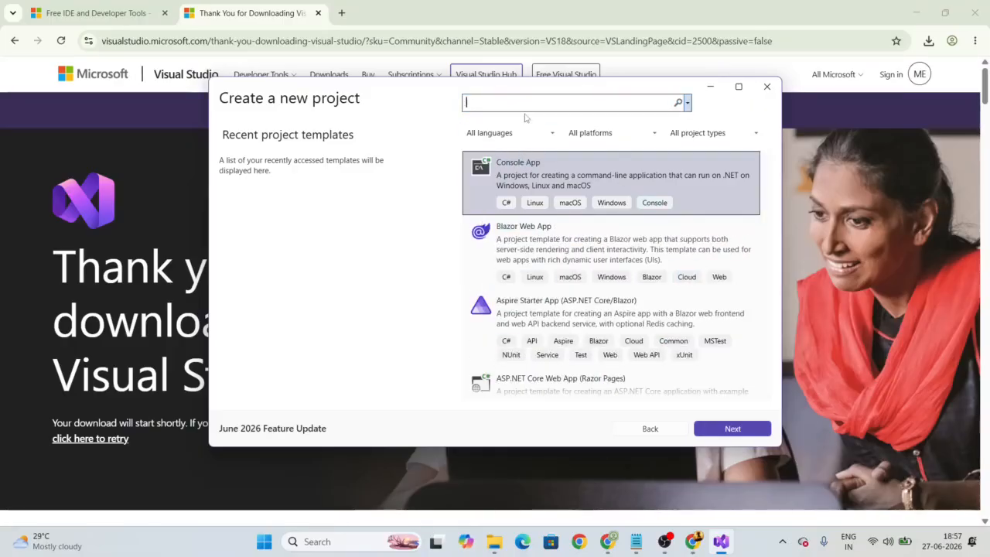
text(Web API)
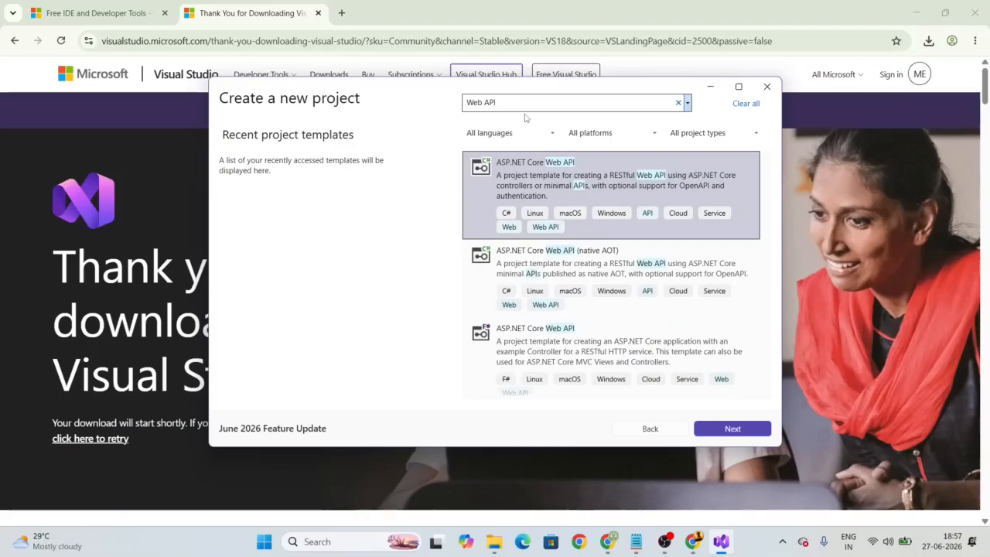
key(BackSpace)
key(BackSpace)
key(BackSpace)
key(BackSpace)
key(BackSpace)
key(BackSpace)
key(BackSpace)
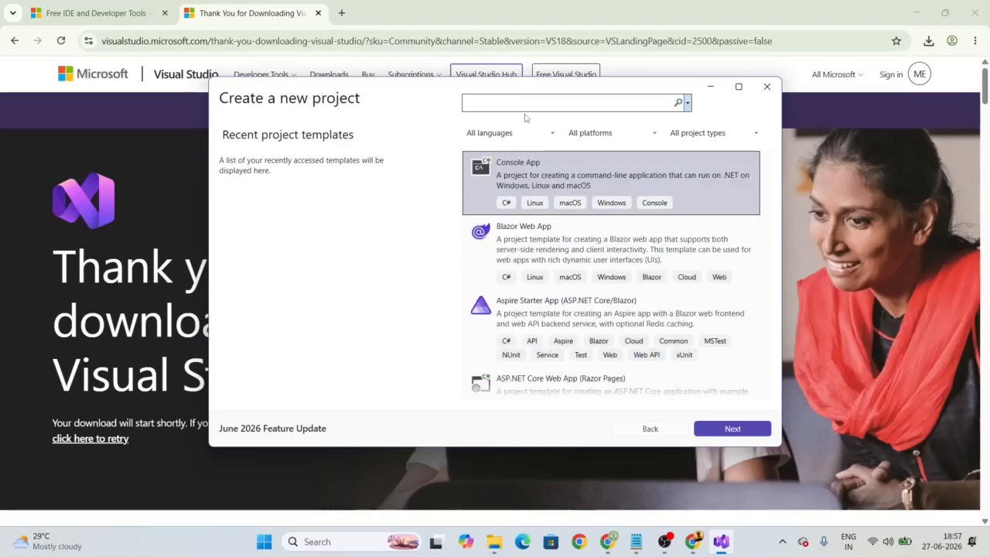